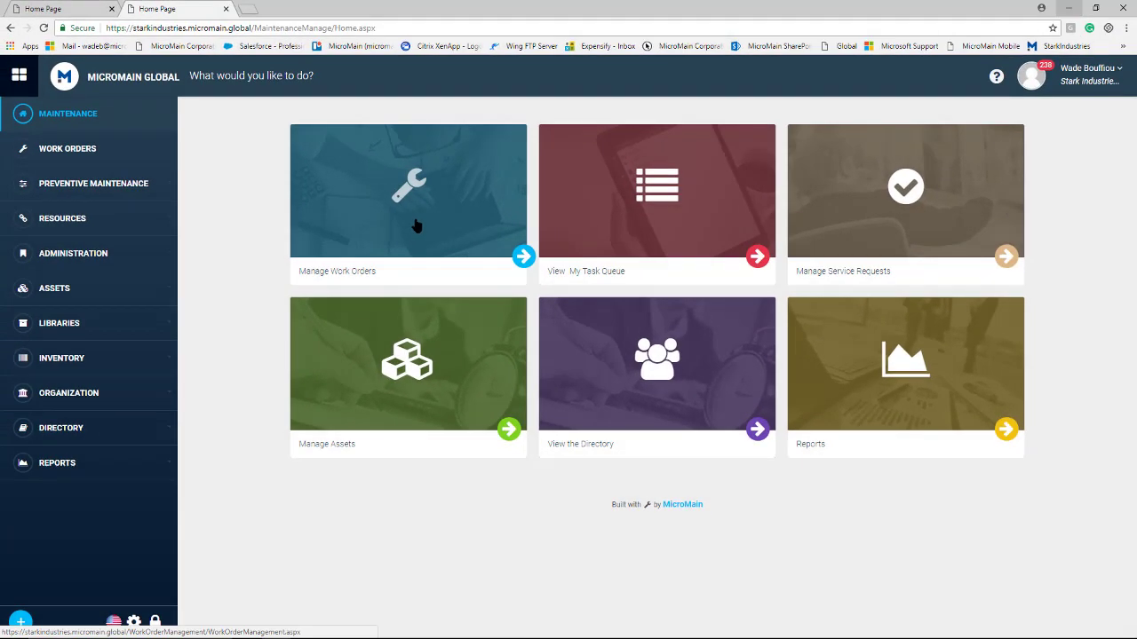
Open the Work Orders list using the Manage Work Orders card.
click(585, 347)
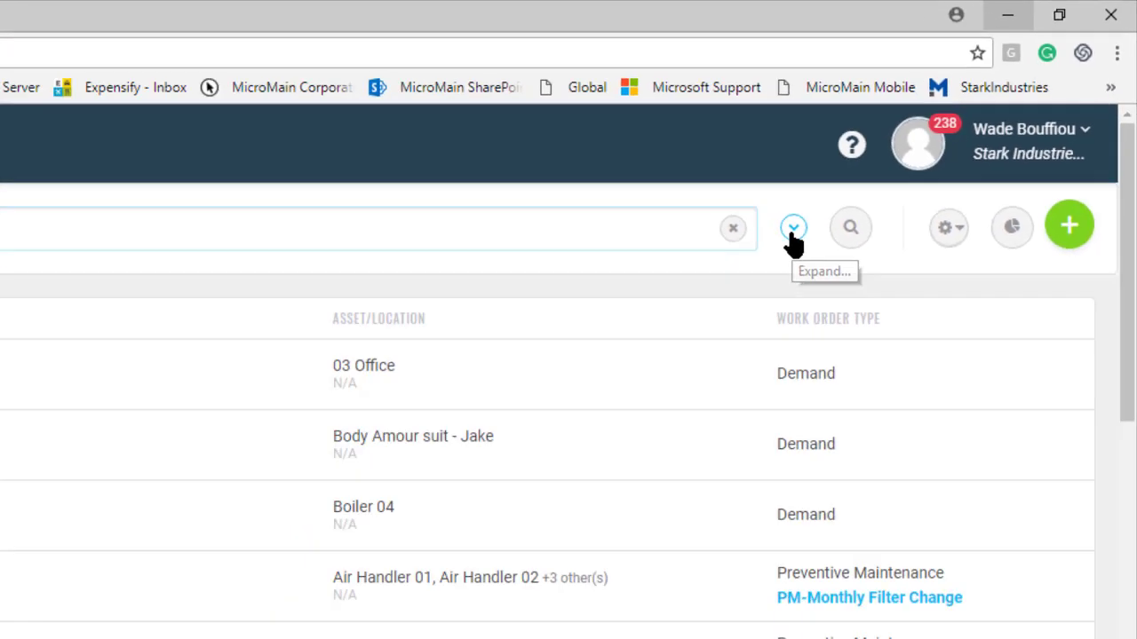
Expand the Services, Assets, Phases and Status filter fields above the list.
click(631, 335)
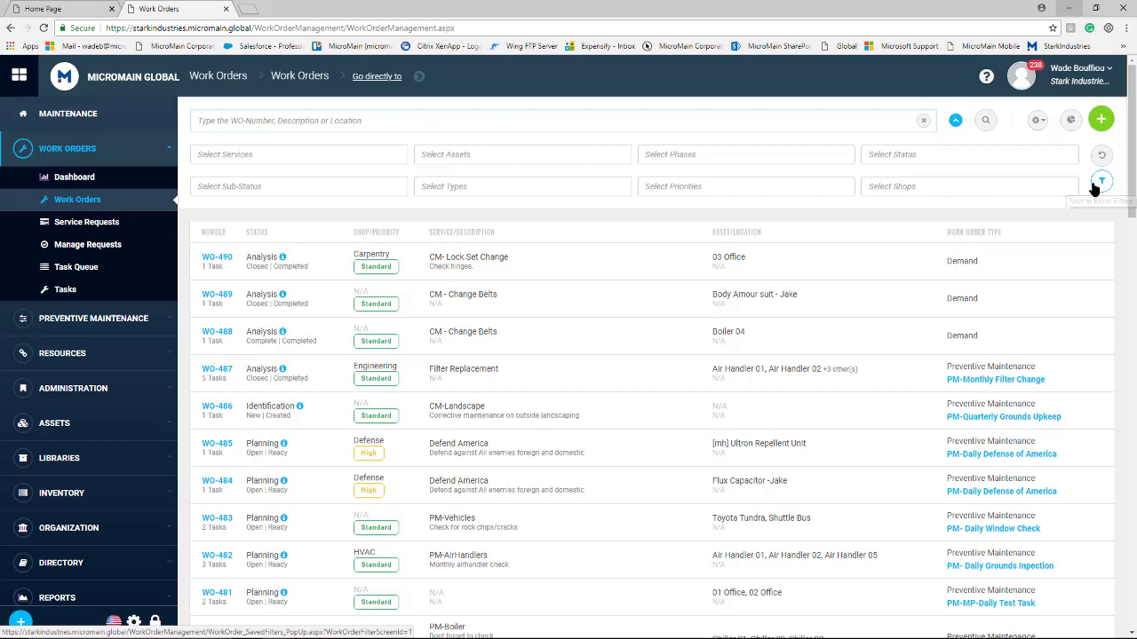
Collapse the filter fields, then show and hide the status, priority and shop charts.
click(953, 123)
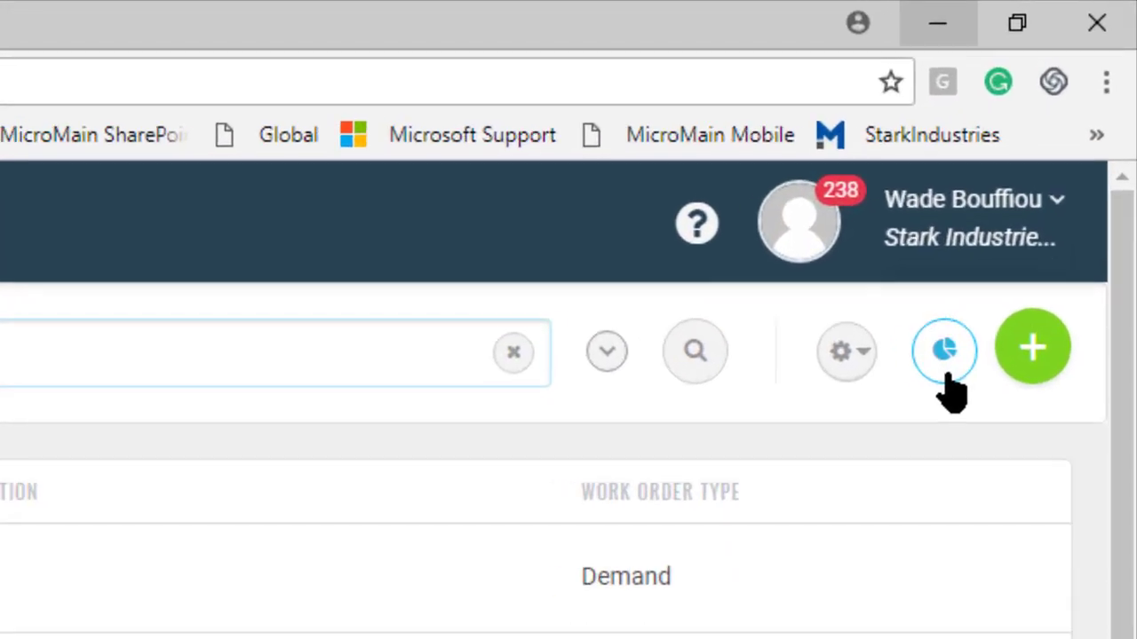
click(1070, 121)
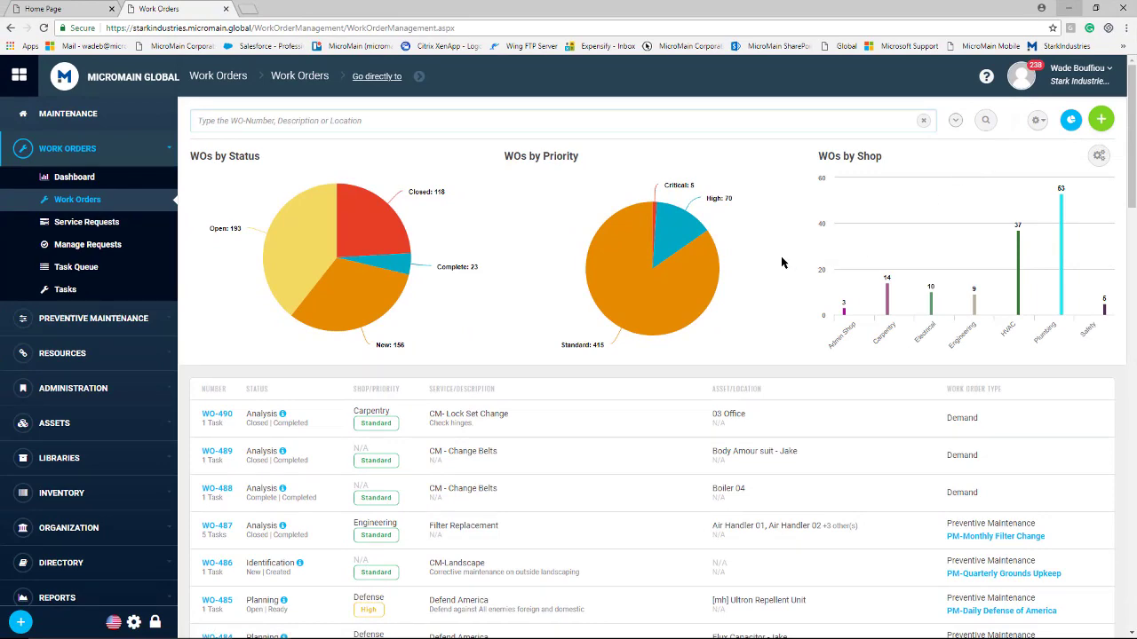
click(1071, 119)
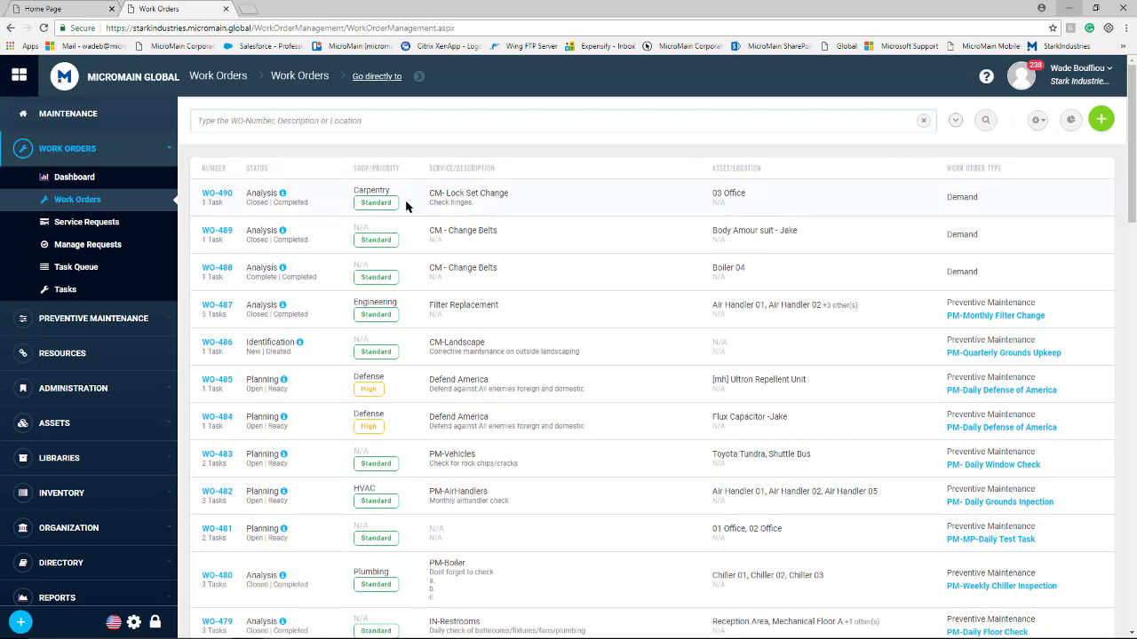
click(218, 193)
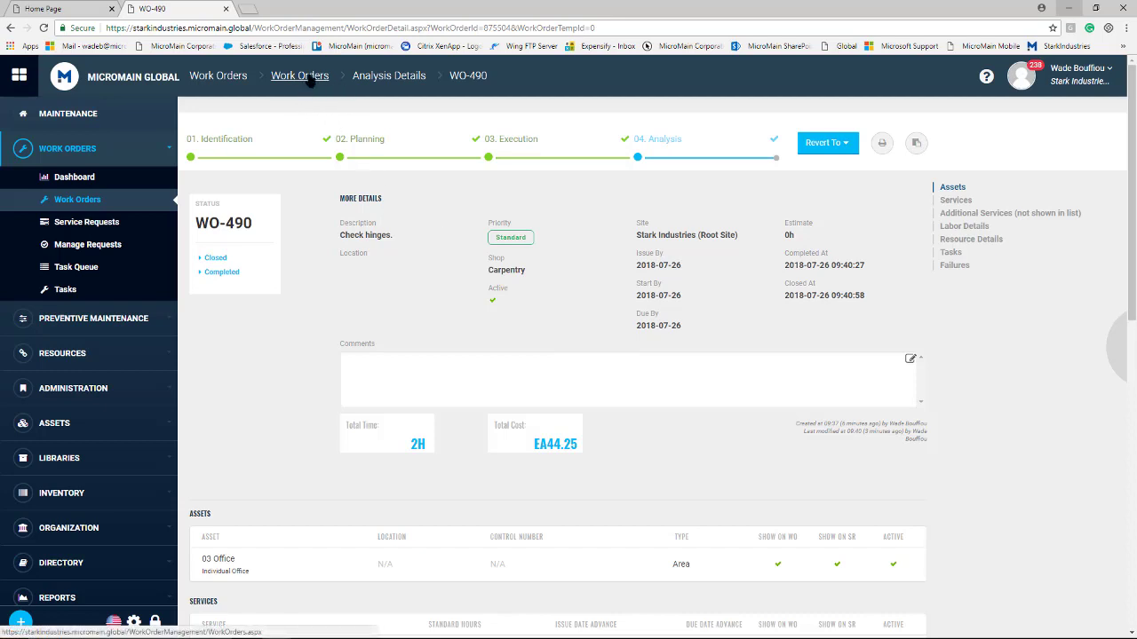
click(310, 78)
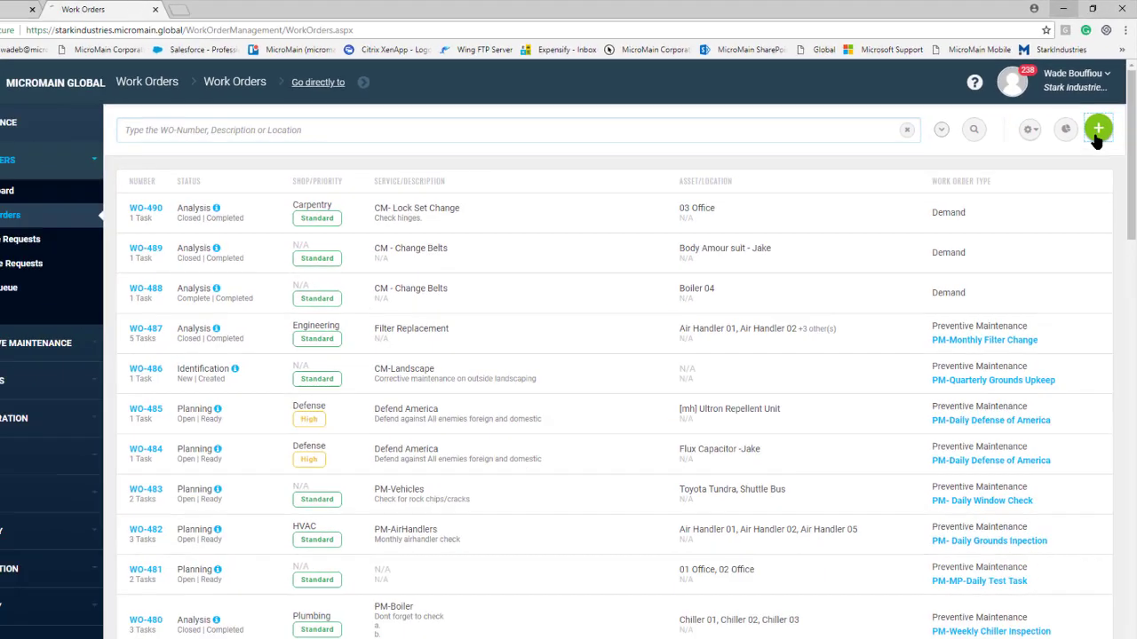
Start a new work order with shop Electrical, service CM- Lock Set Change, asset 03 Office.
click(1074, 212)
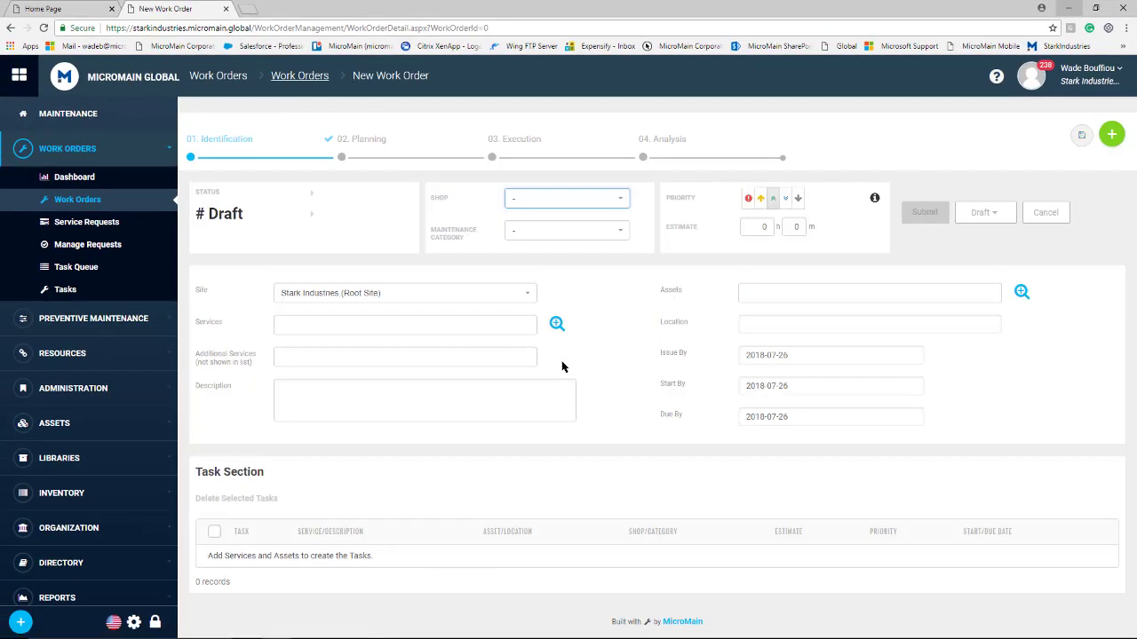
click(619, 199)
click(574, 269)
click(297, 331)
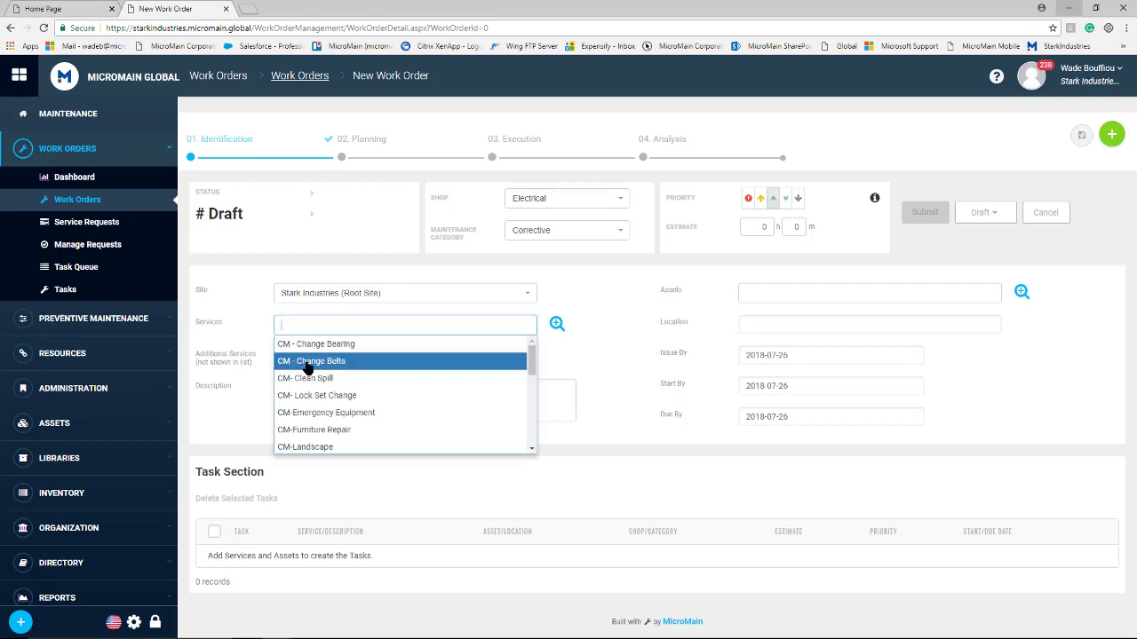
click(334, 397)
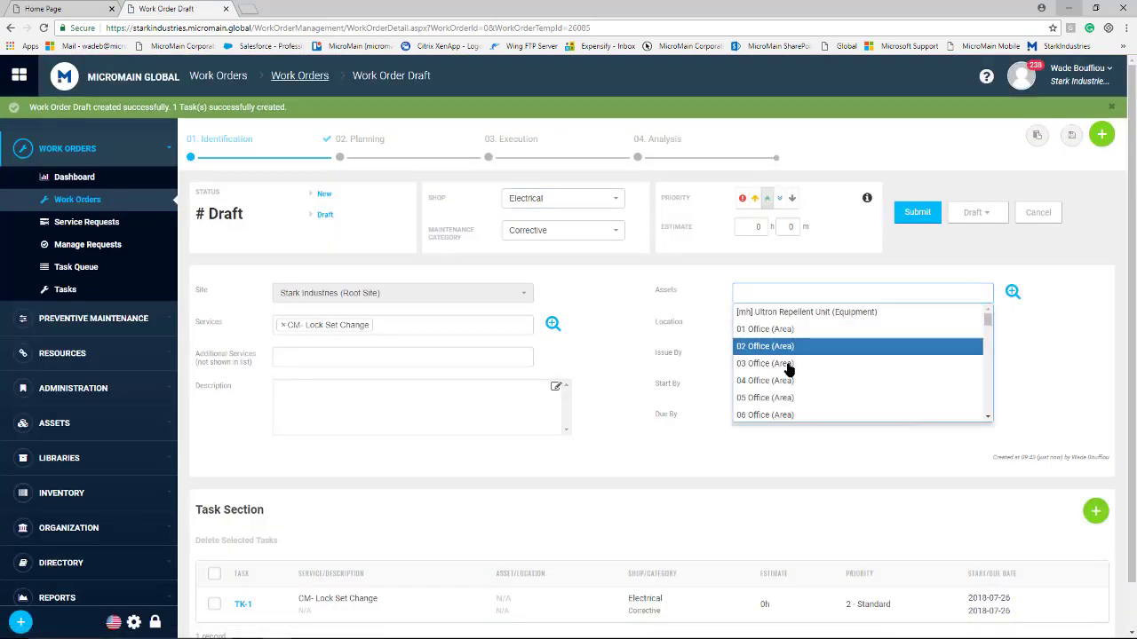
click(781, 367)
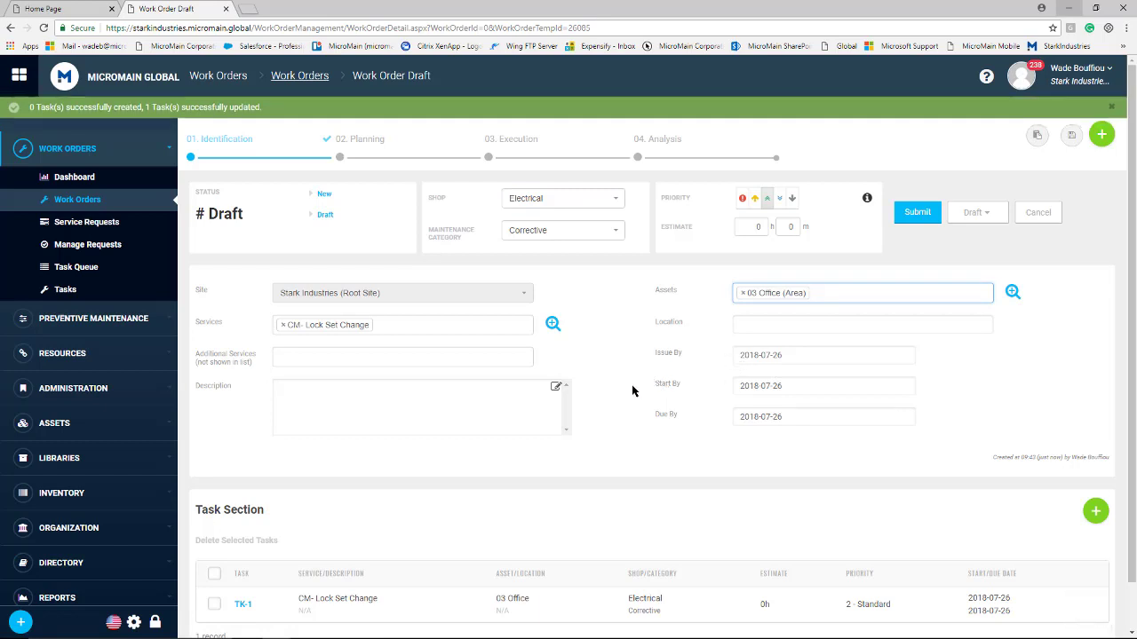
Enter the description 'Check hinges and door jam.' and save it.
click(477, 401)
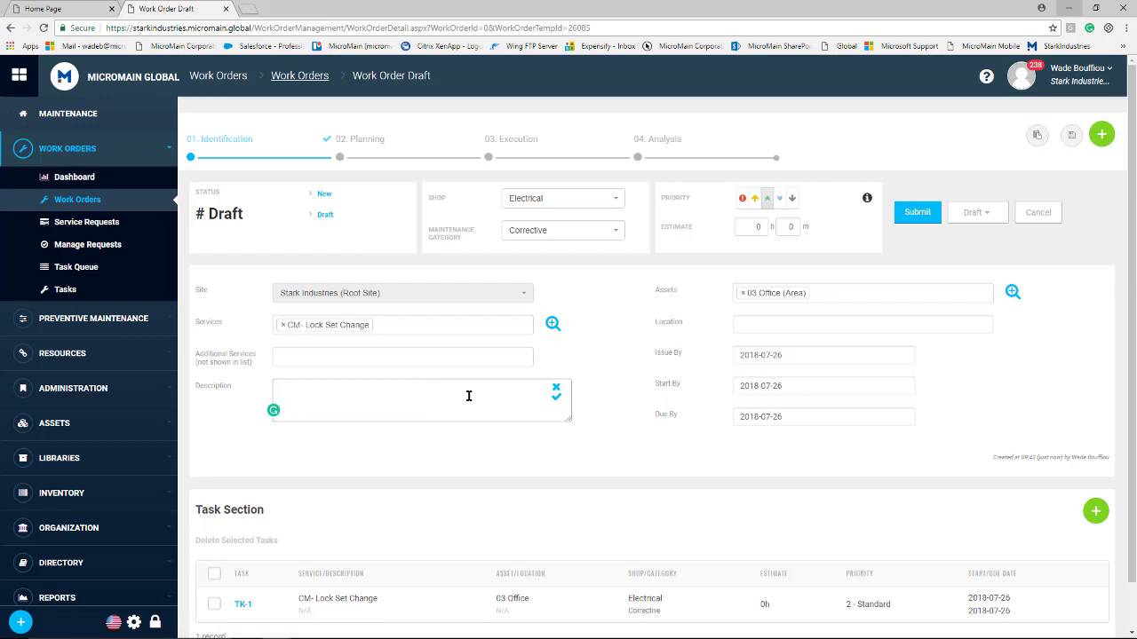
text(Check hinges)
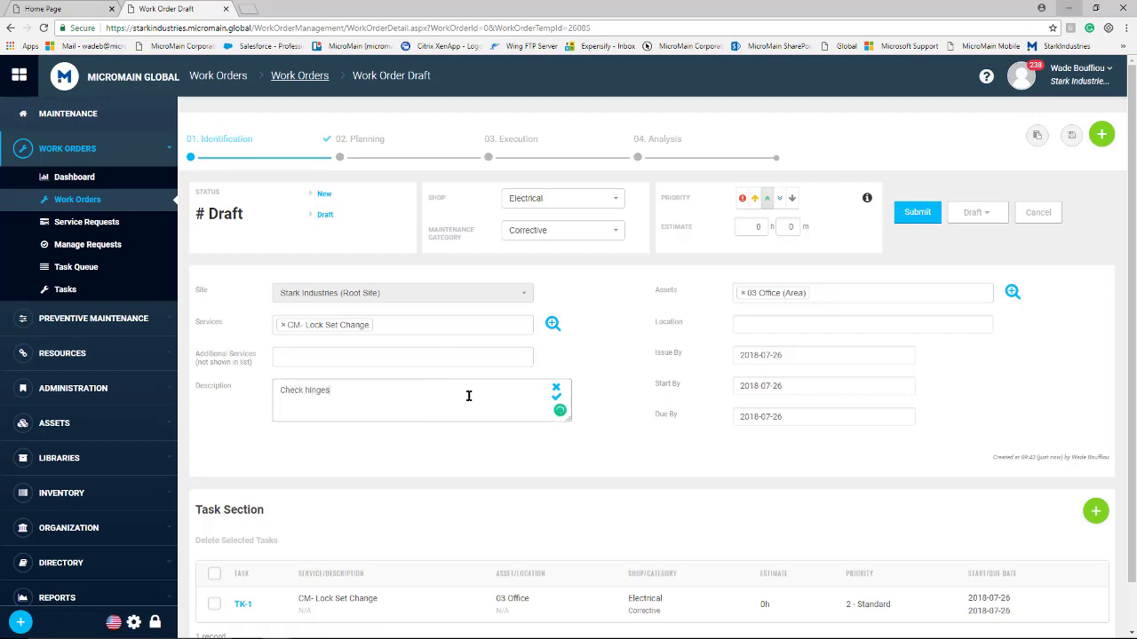
text( and door jam.)
click(556, 398)
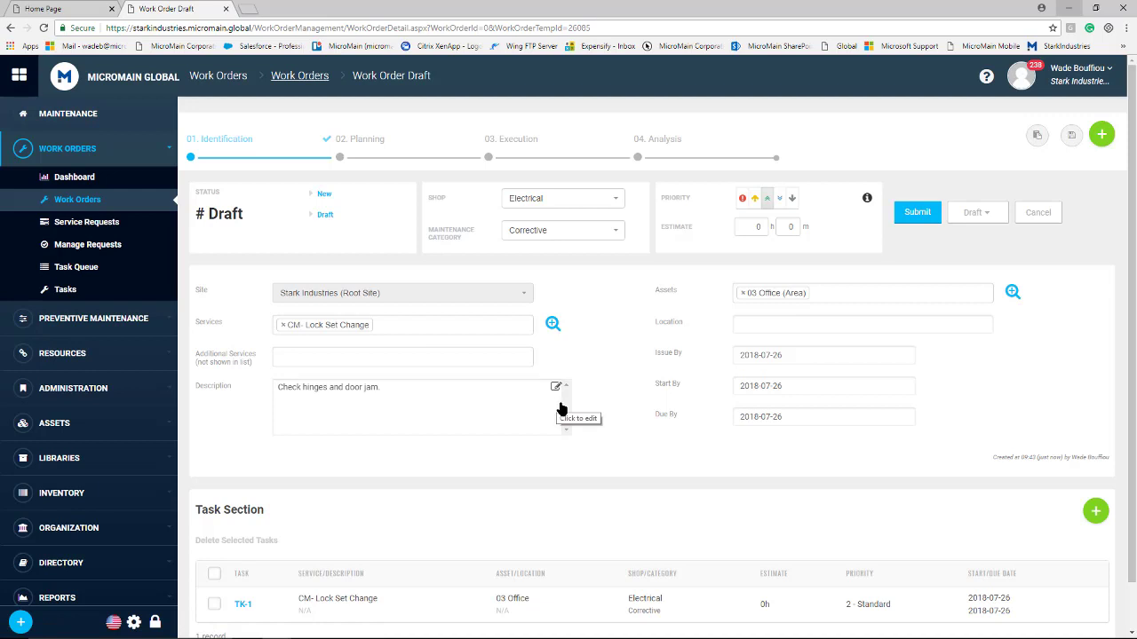
scroll(557, 405, down, 1)
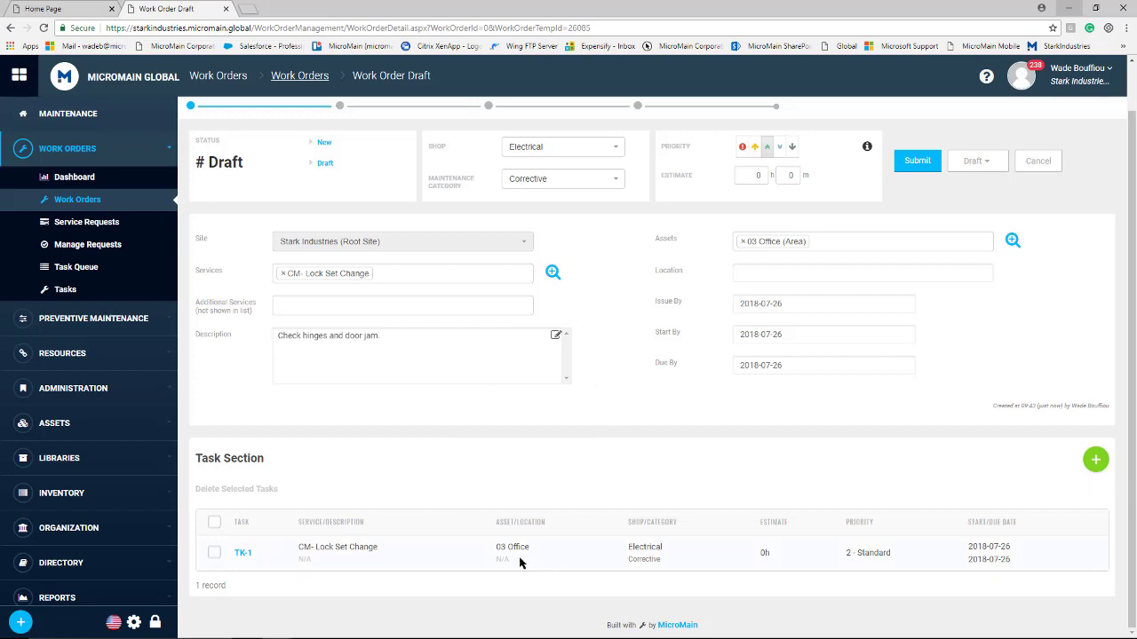
scroll(513, 558, up, 1)
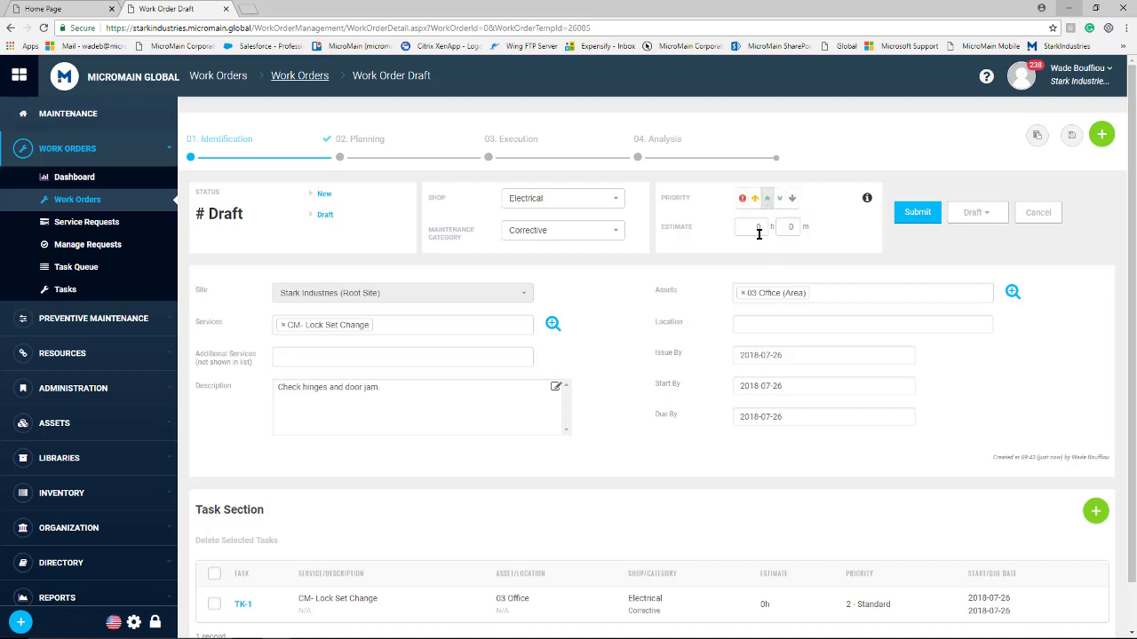
Submit the work order draft, confirming the prompt to create WO-491.
click(910, 220)
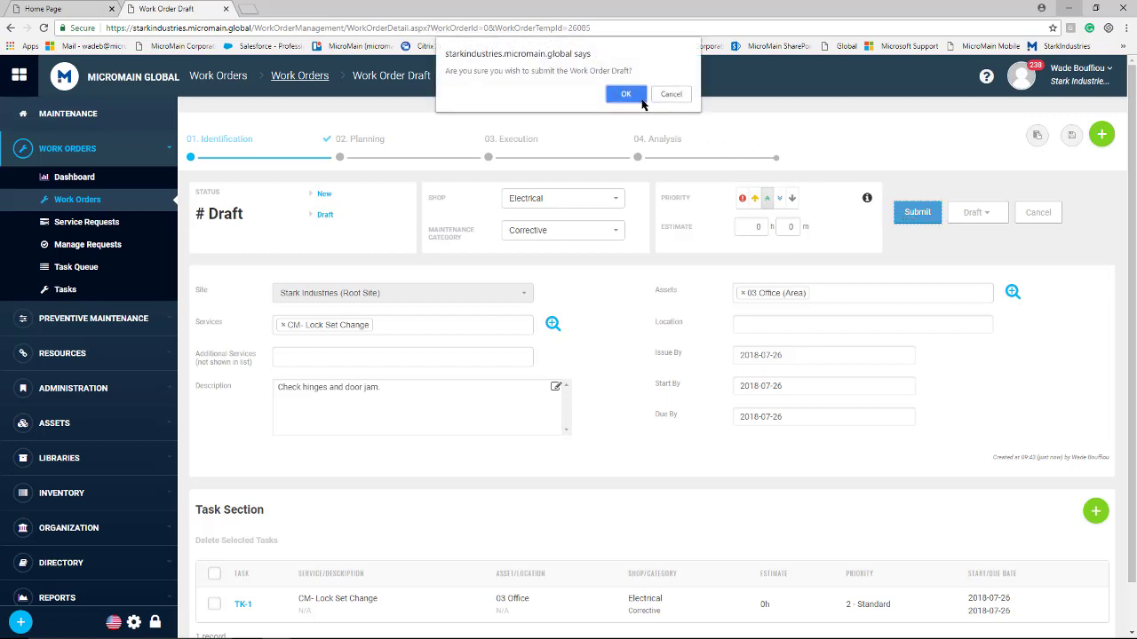
click(626, 93)
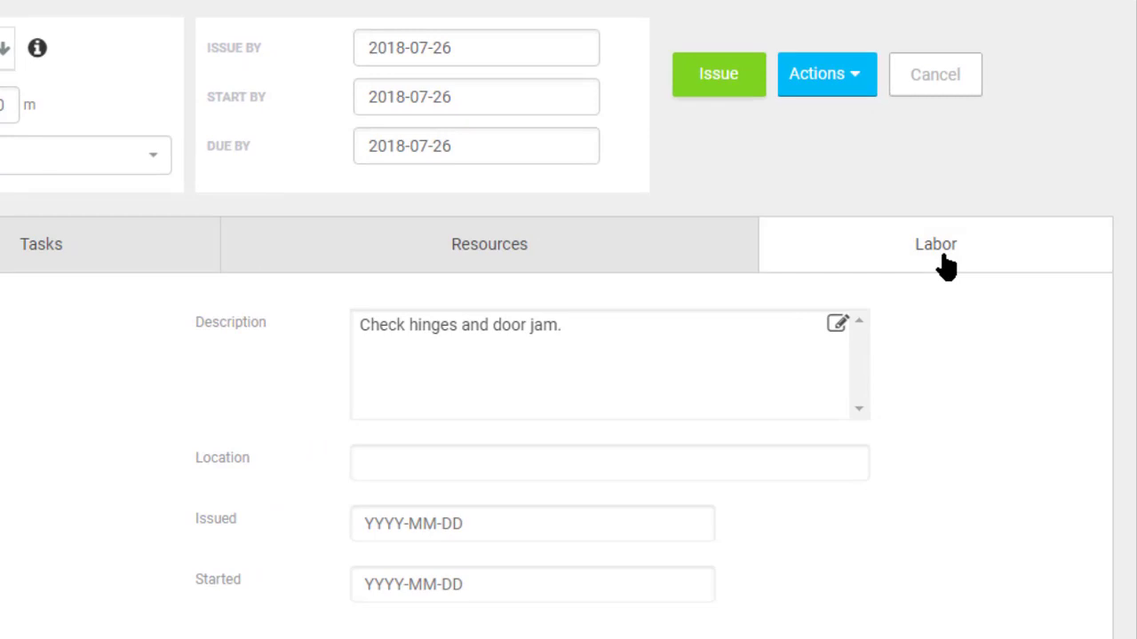
click(944, 257)
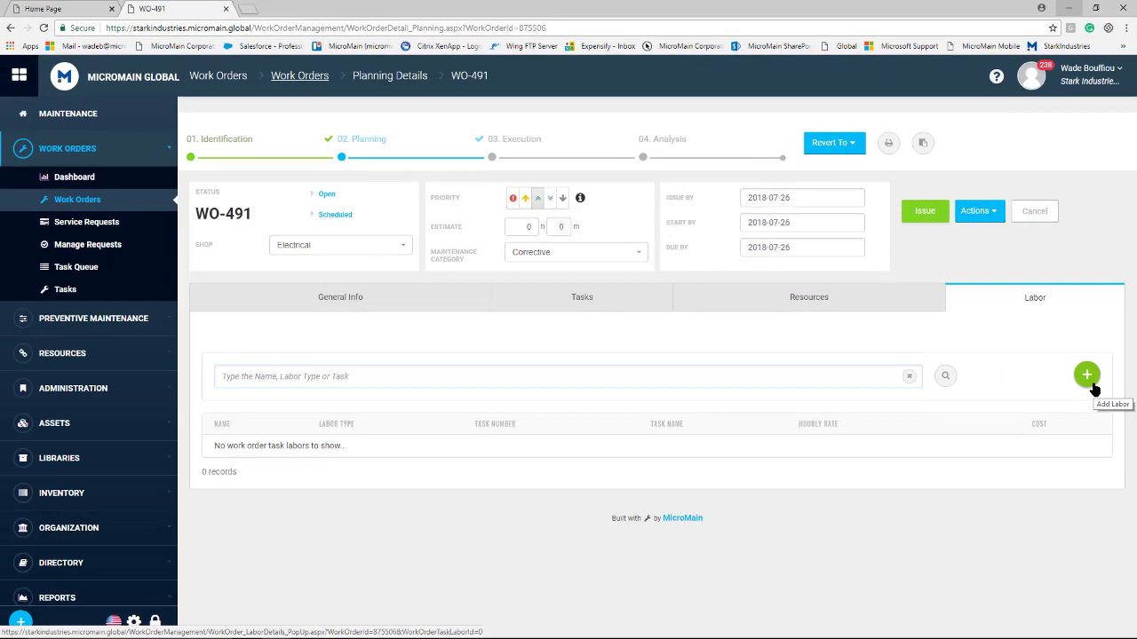
Add a staff labourer at hourly rate 15 on task TK-1503 and save.
click(1089, 380)
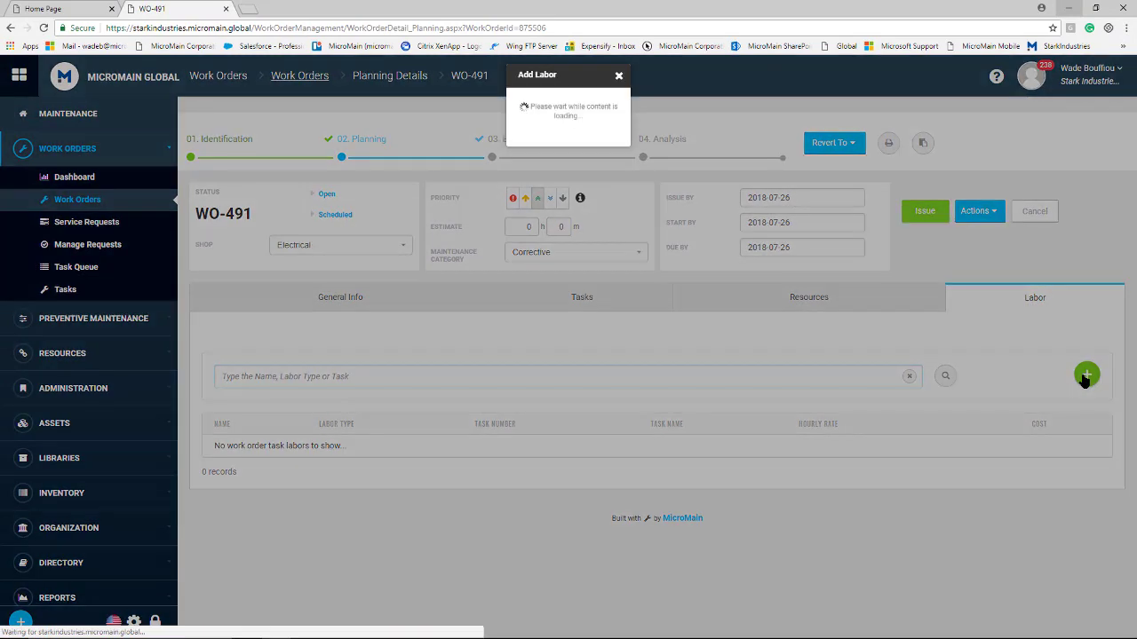
click(525, 107)
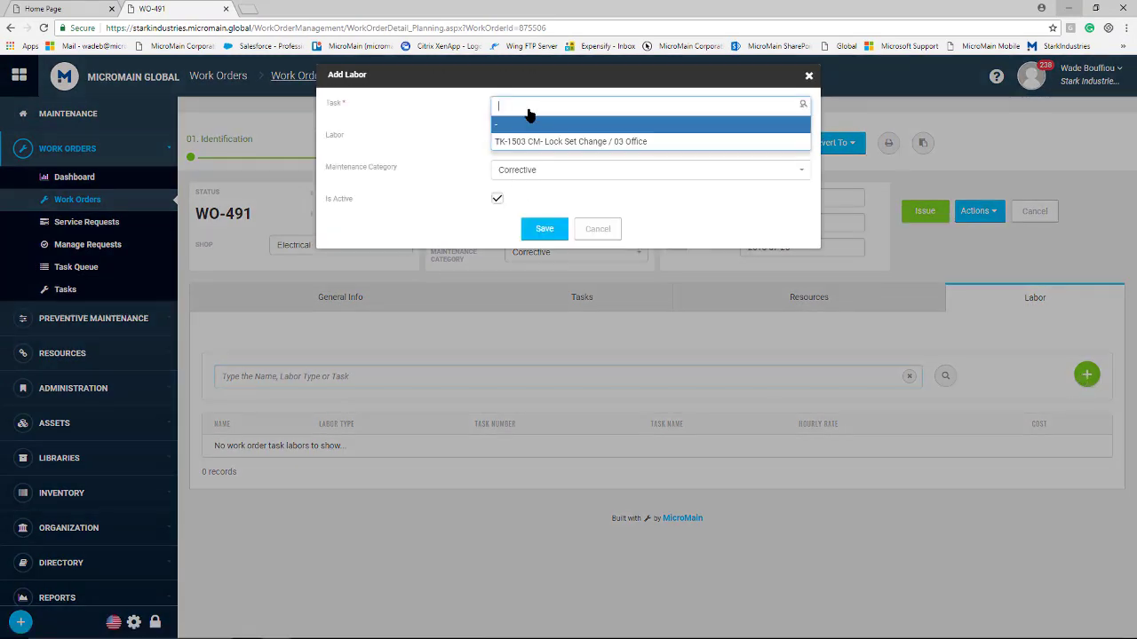
click(550, 144)
click(548, 138)
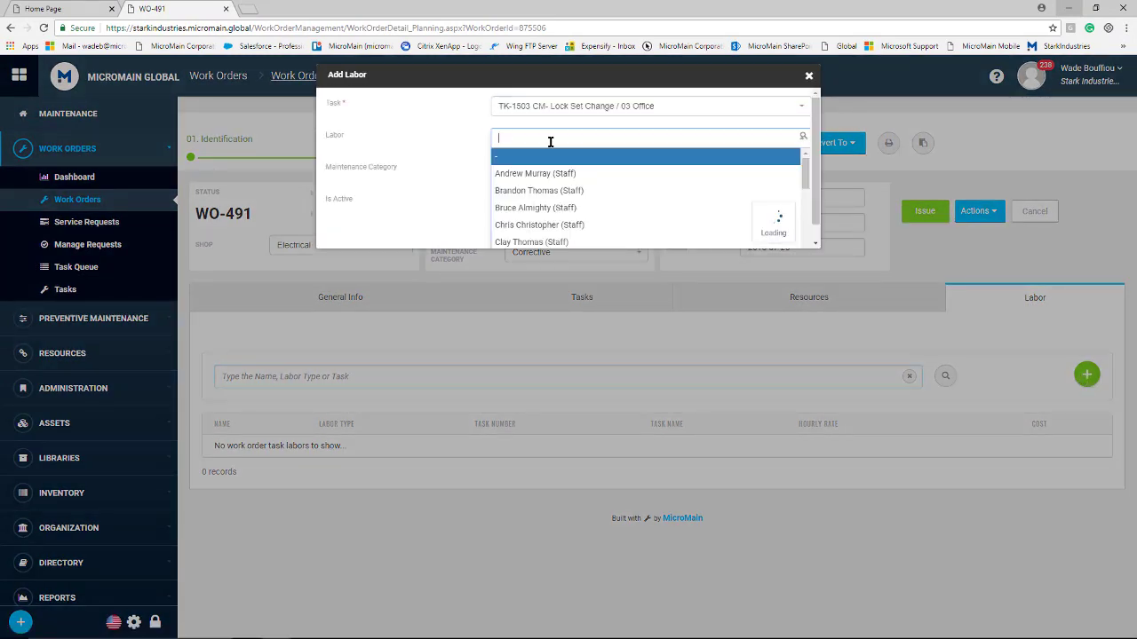
click(573, 226)
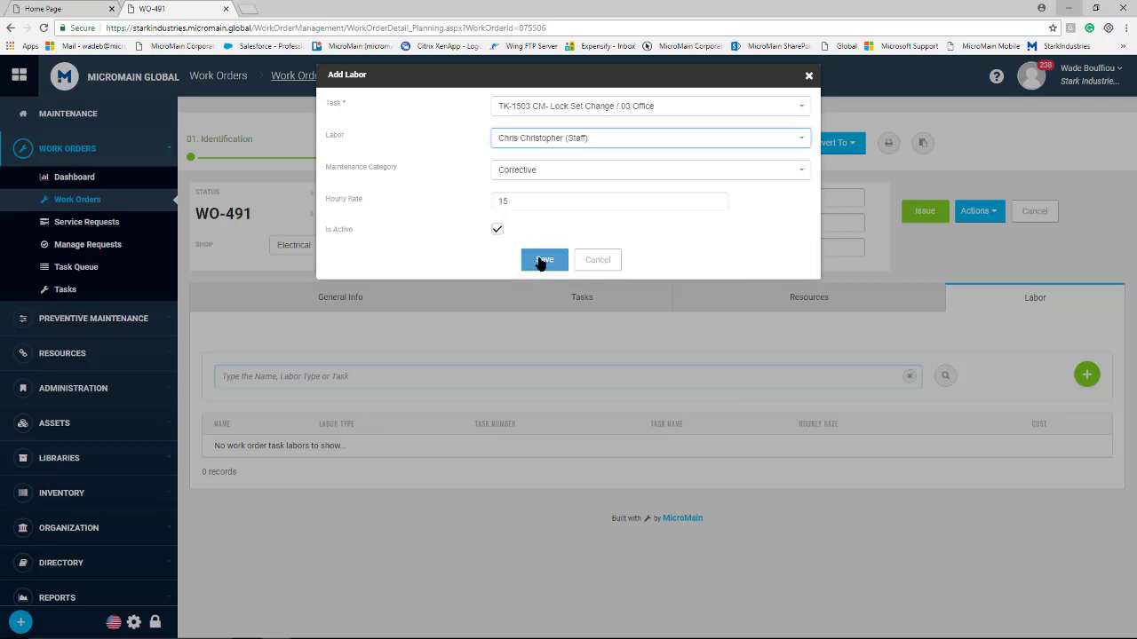
click(541, 261)
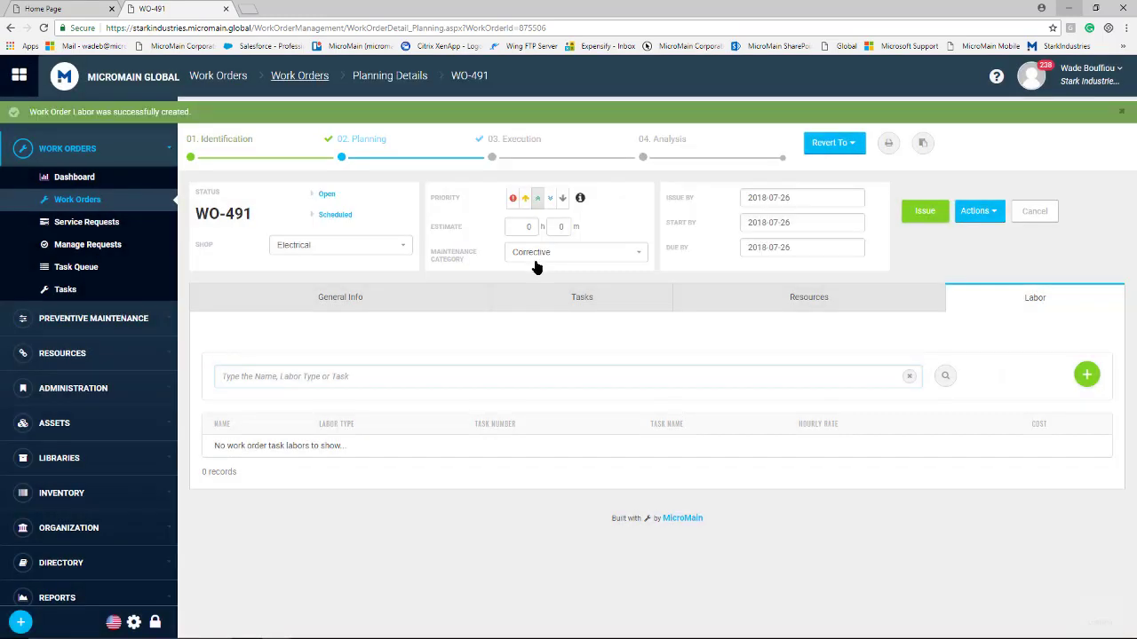
Add one AH Filter 20X25 from the Parts Cage to task TK-1503 (estimated cost 39.77).
click(796, 303)
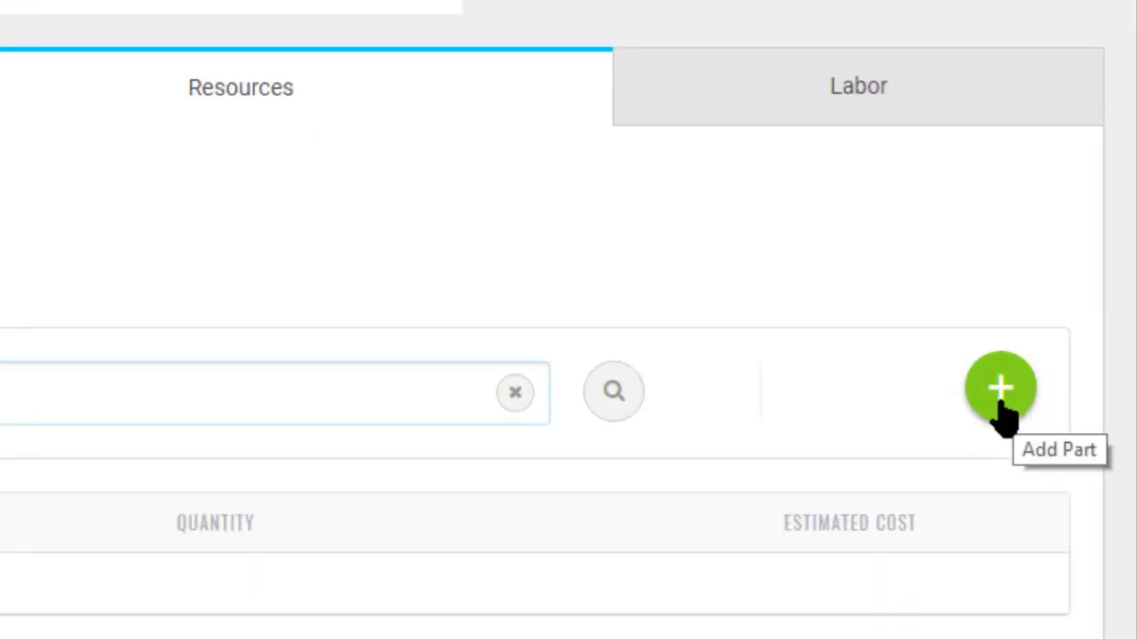
click(1010, 401)
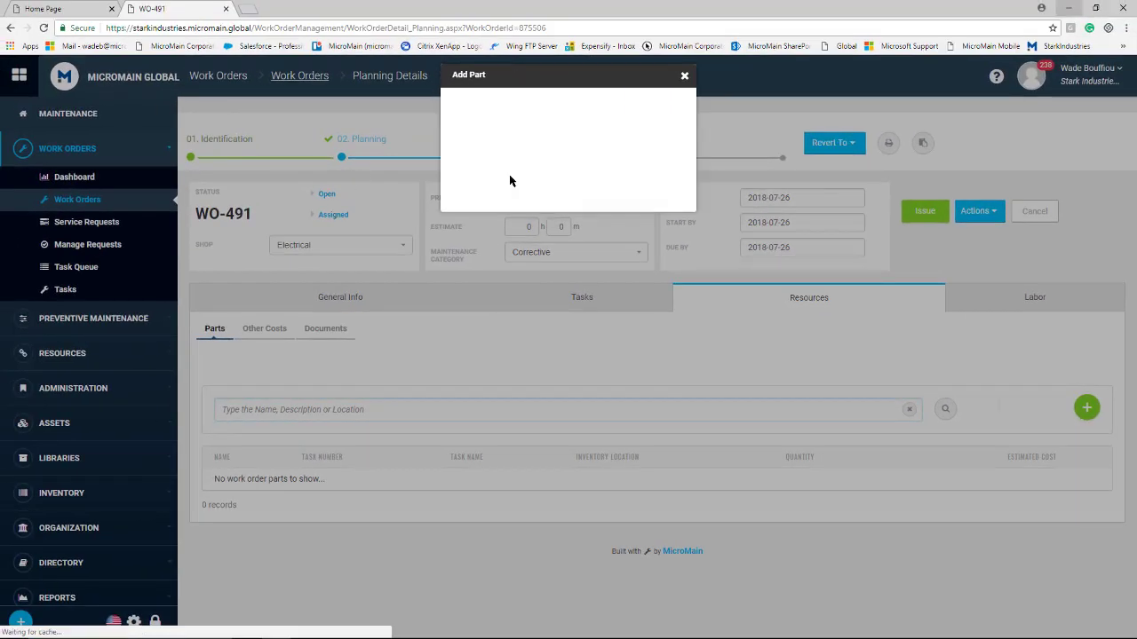
click(573, 110)
click(584, 142)
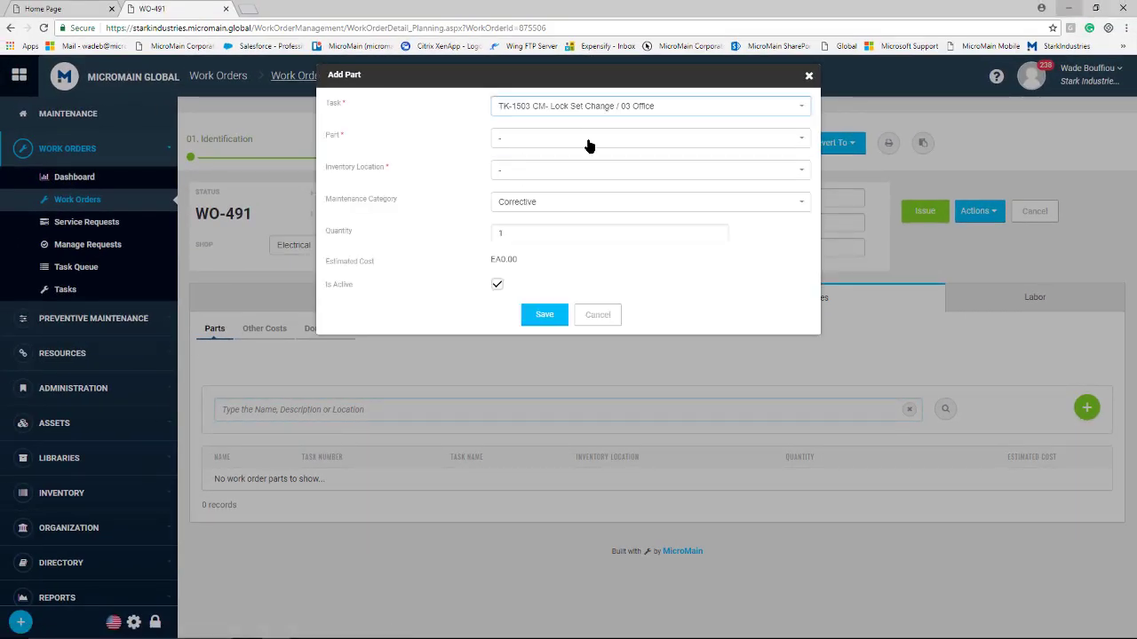
click(586, 142)
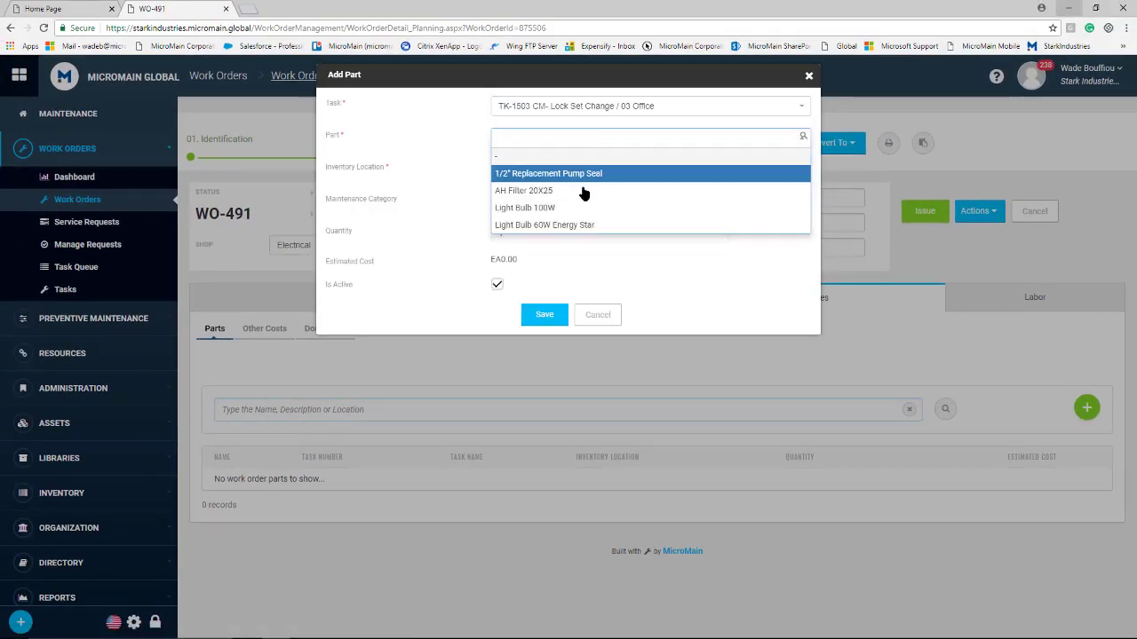
click(581, 190)
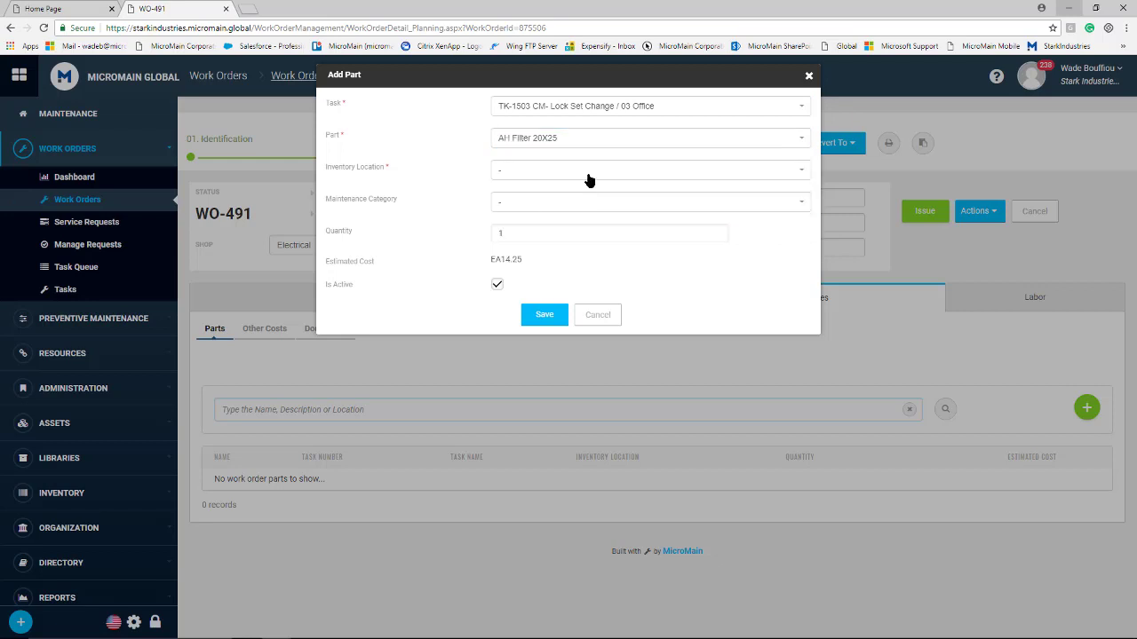
click(586, 174)
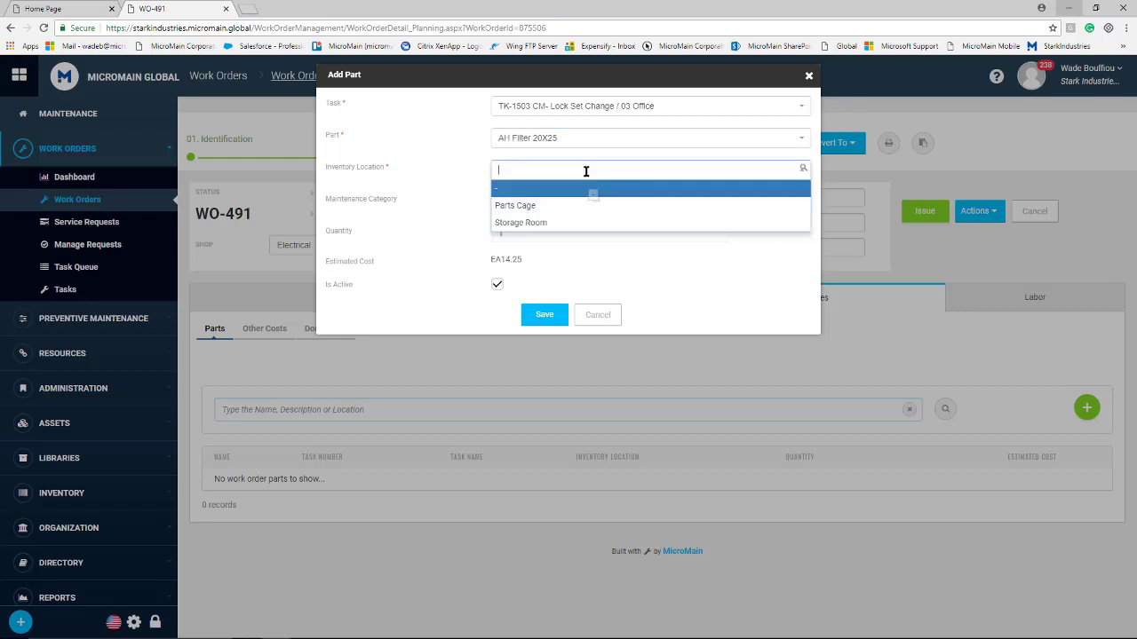
click(552, 212)
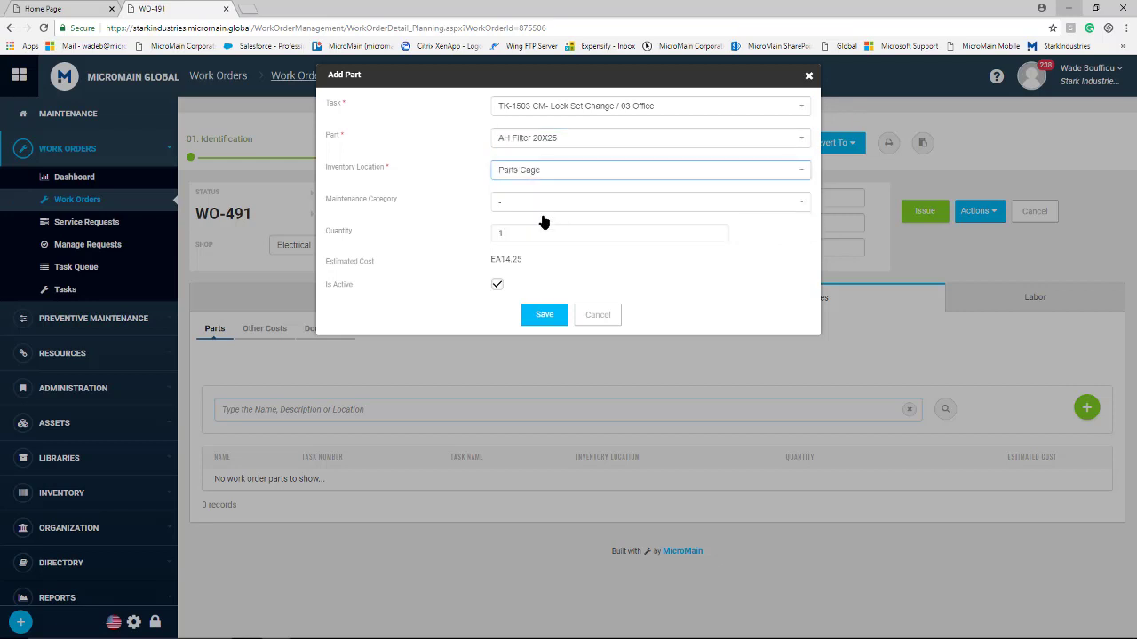
click(543, 315)
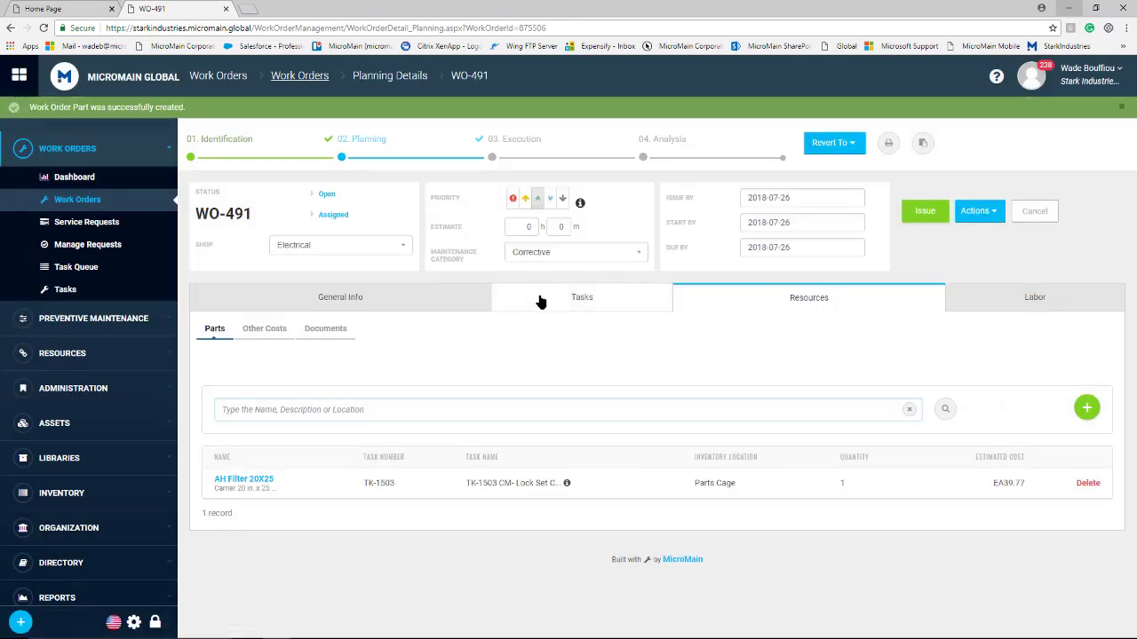
click(540, 301)
Return to General Info and issue WO-491 into the Execution stage.
click(465, 309)
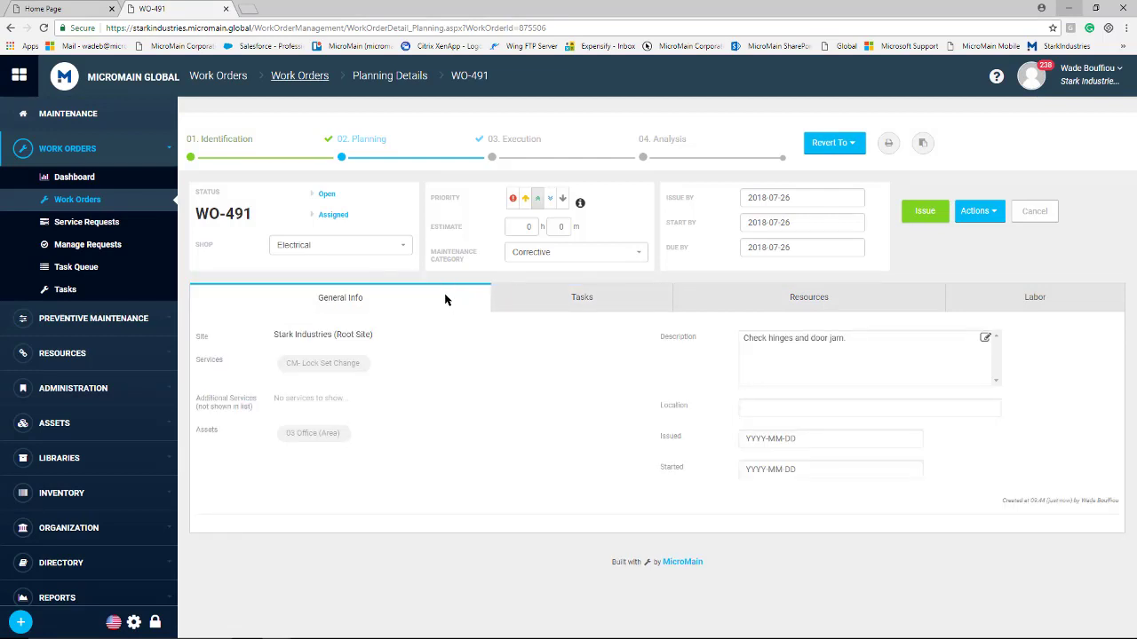
click(924, 218)
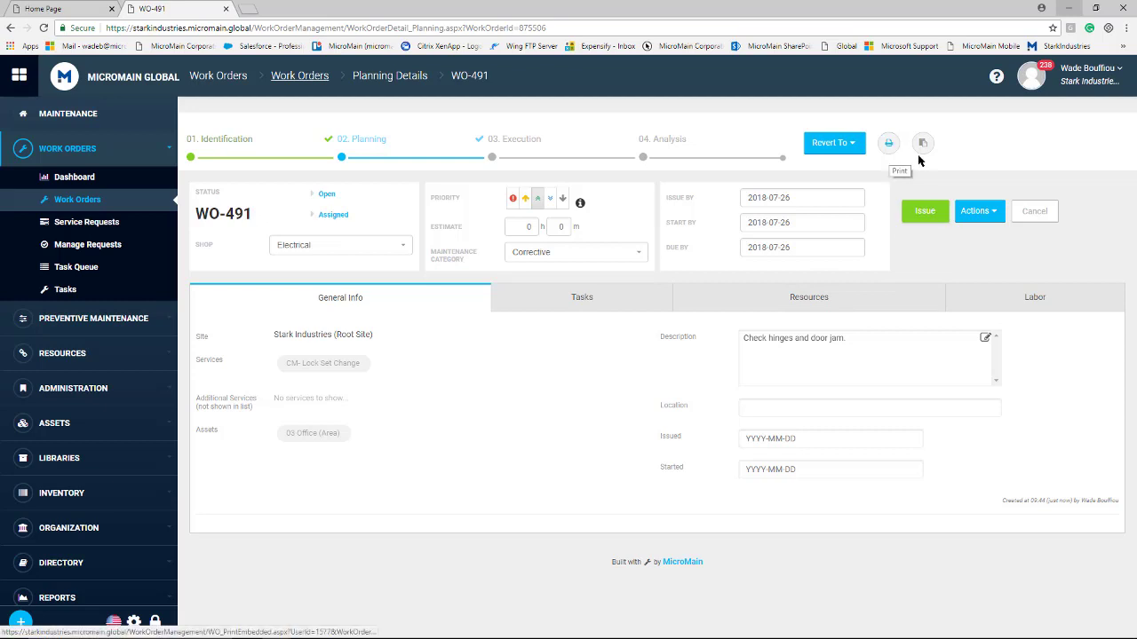
click(930, 217)
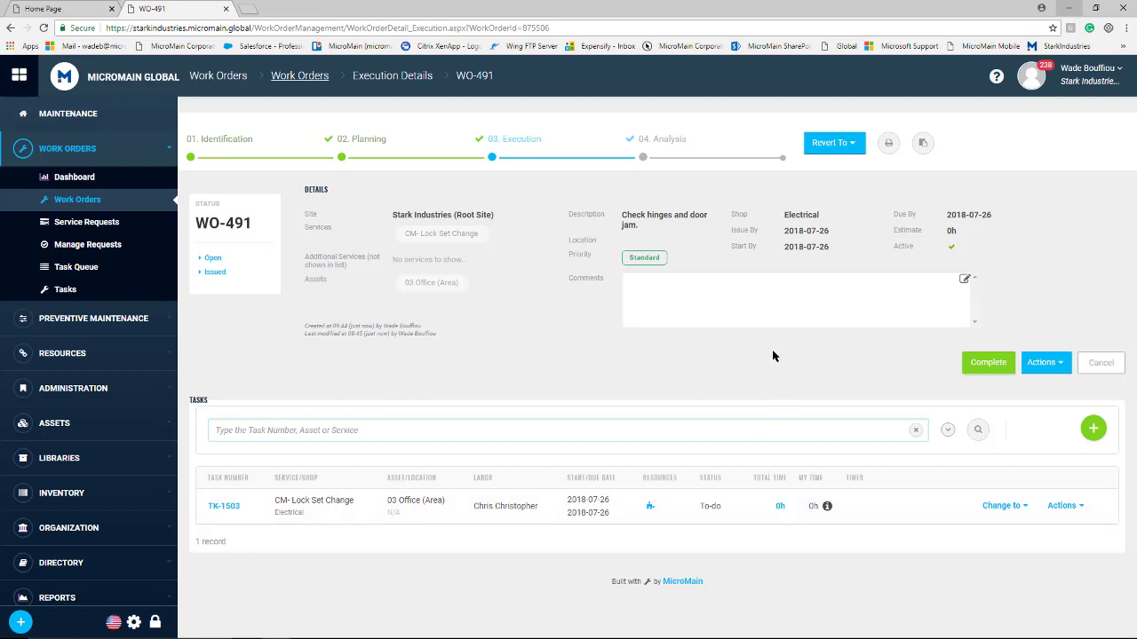
Open task TK-1503, enter 3 hours on the labourer's row, and save.
click(230, 509)
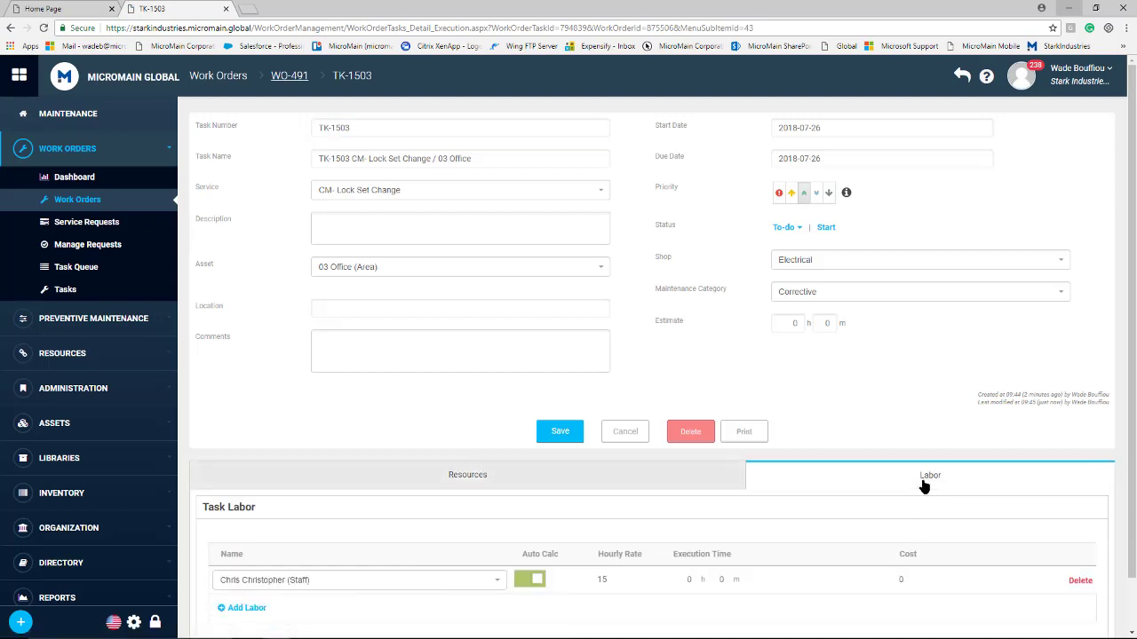
scroll(675, 554, down, 1)
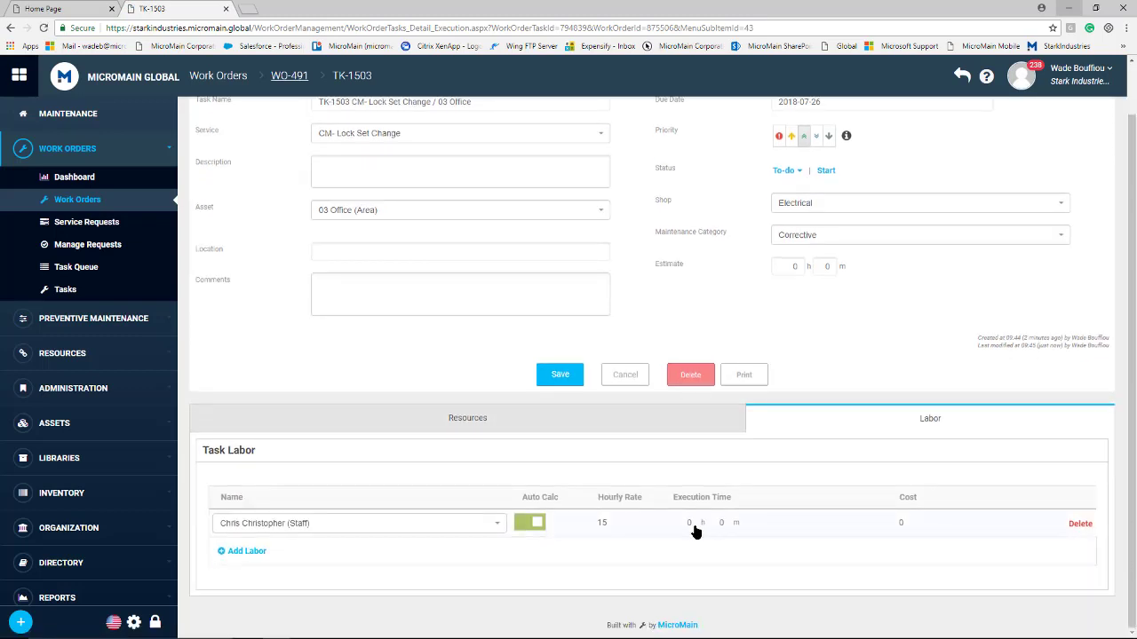
click(690, 523)
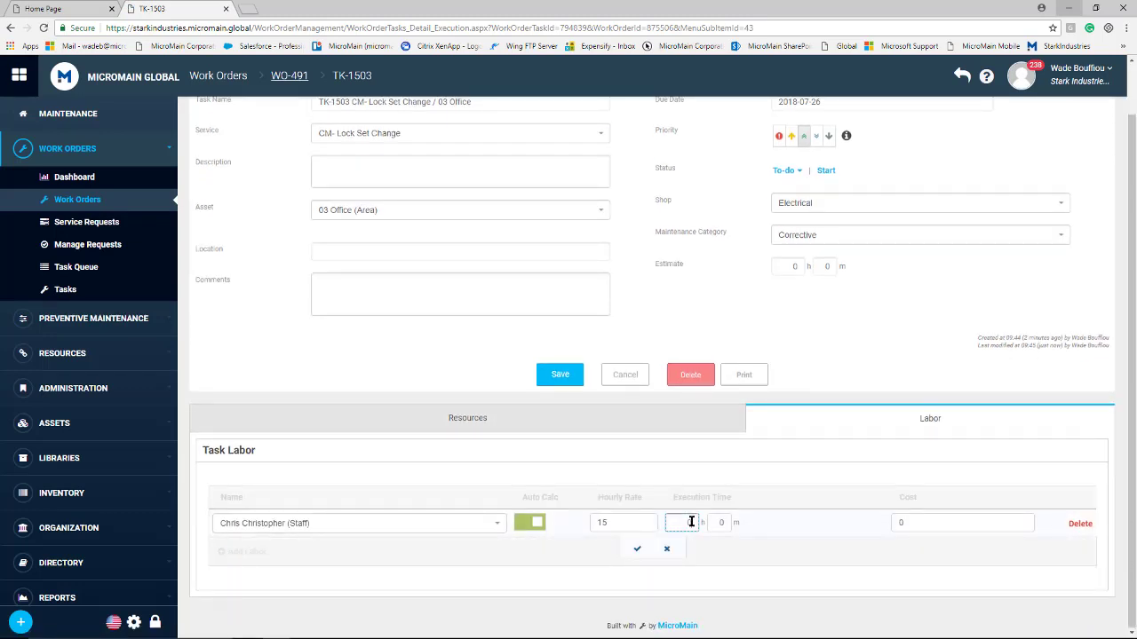
text(3)
click(638, 551)
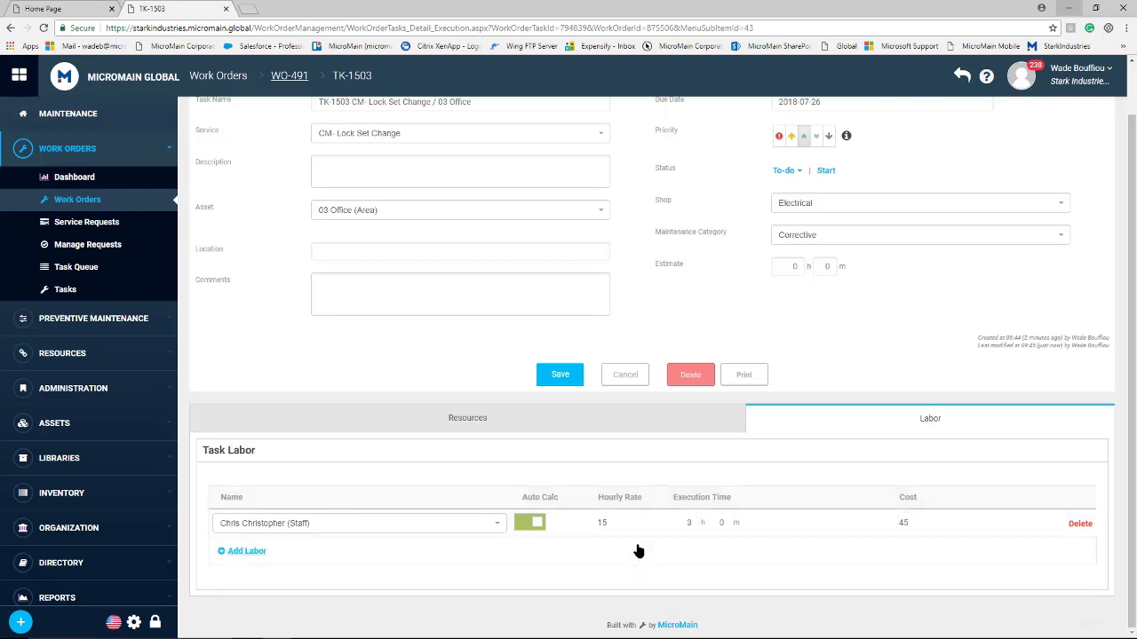
click(559, 374)
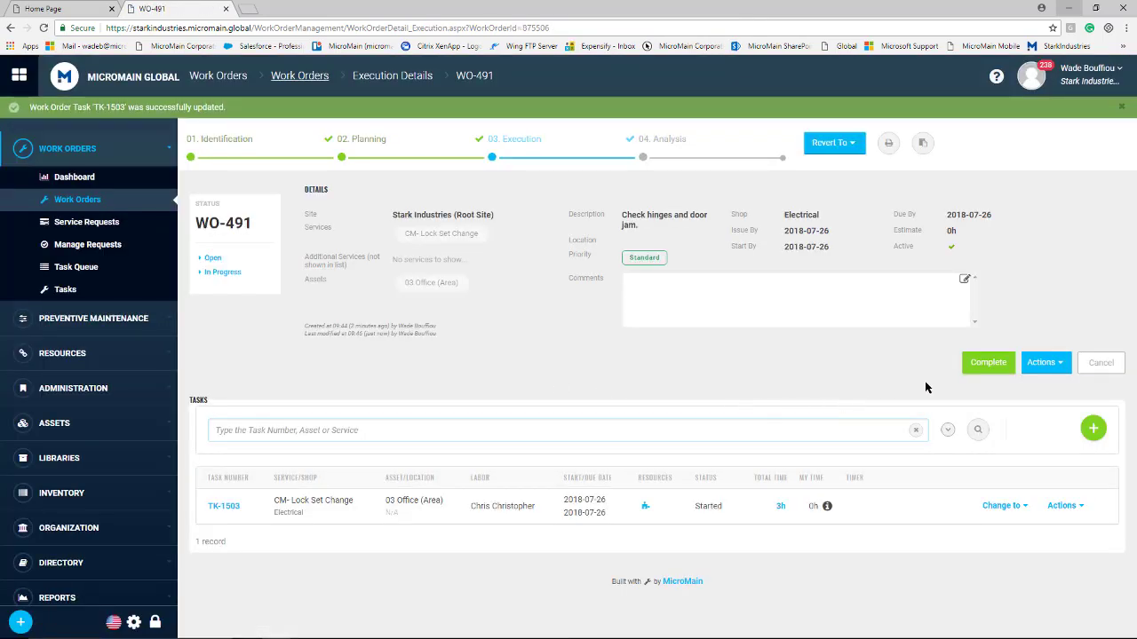
Mark WO-491 Complete, confirm, then close it out with Close WO.
click(982, 371)
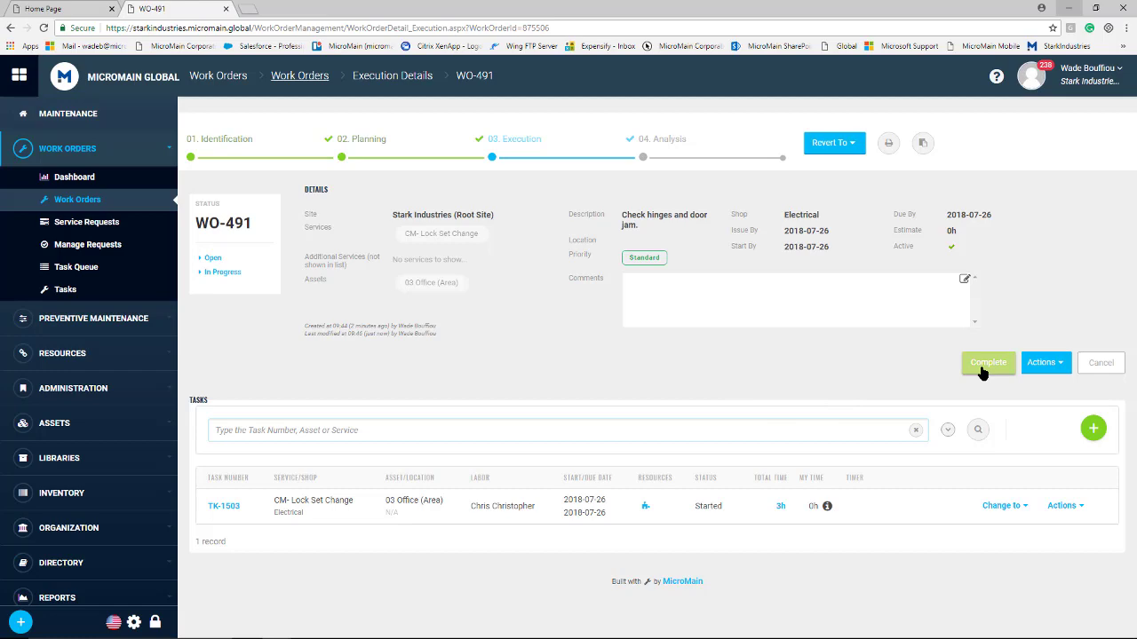
click(625, 103)
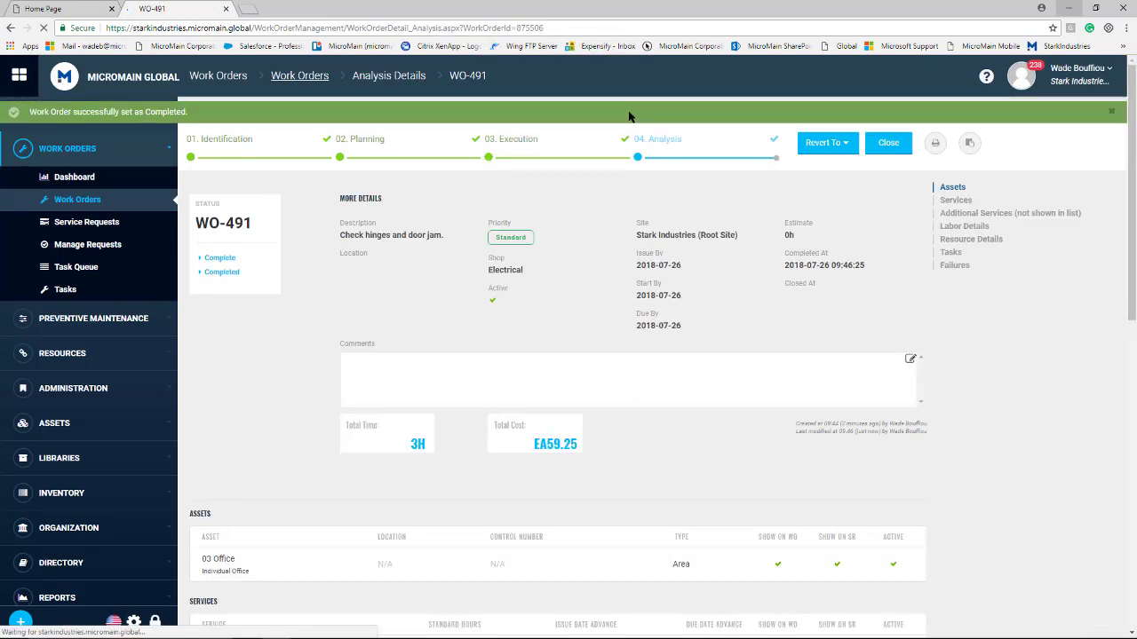
click(892, 147)
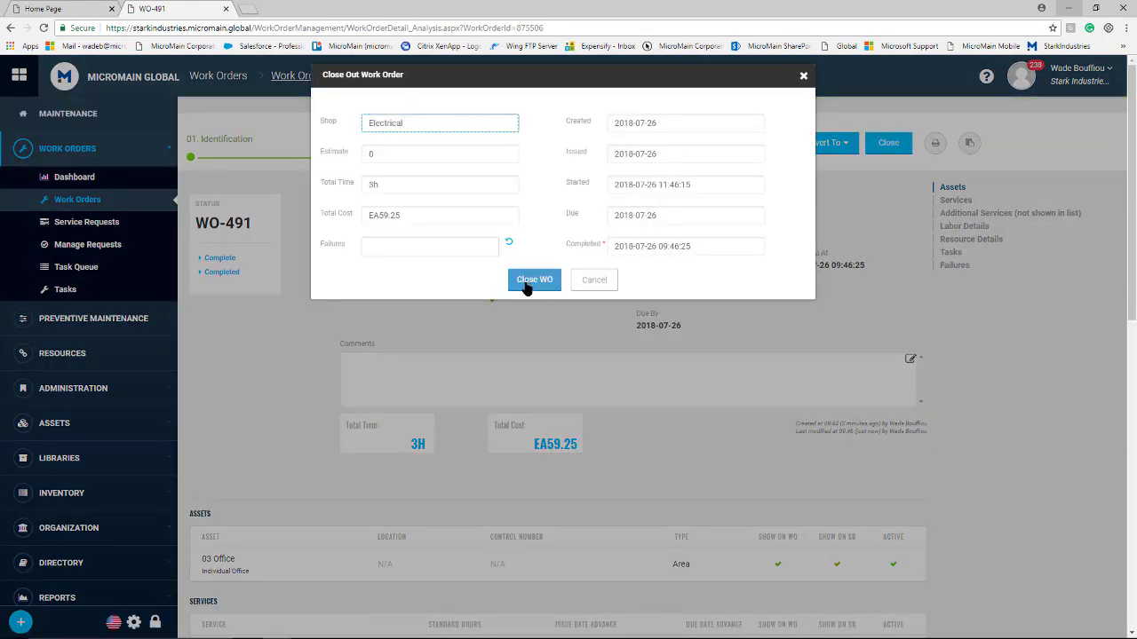
click(534, 280)
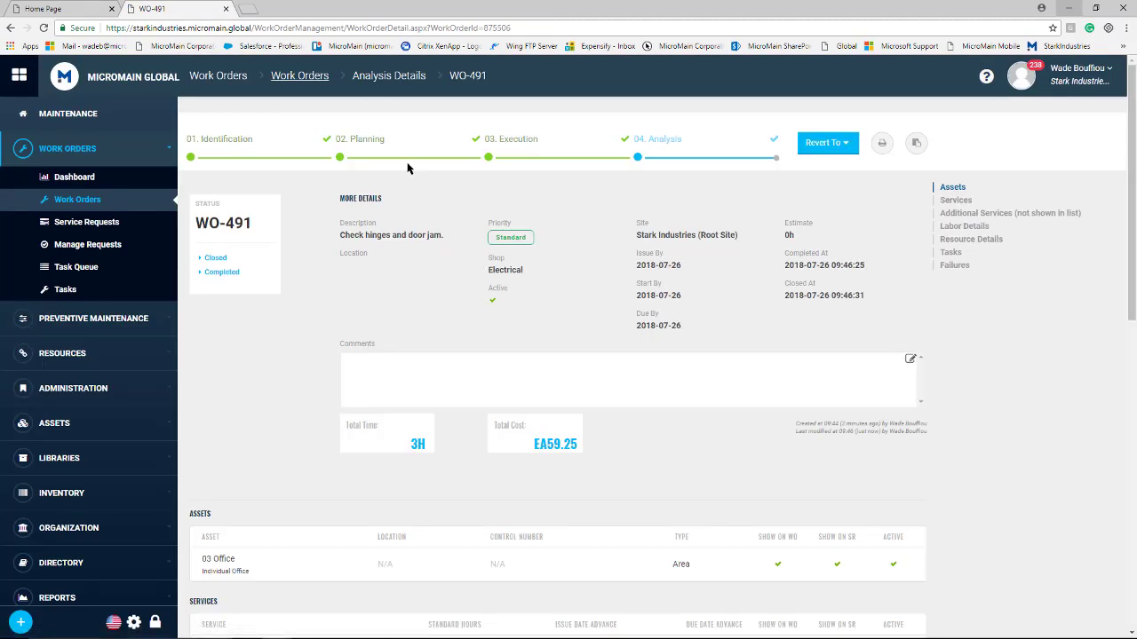
Go back to the Work Orders list, then to the home page dashboard.
click(293, 79)
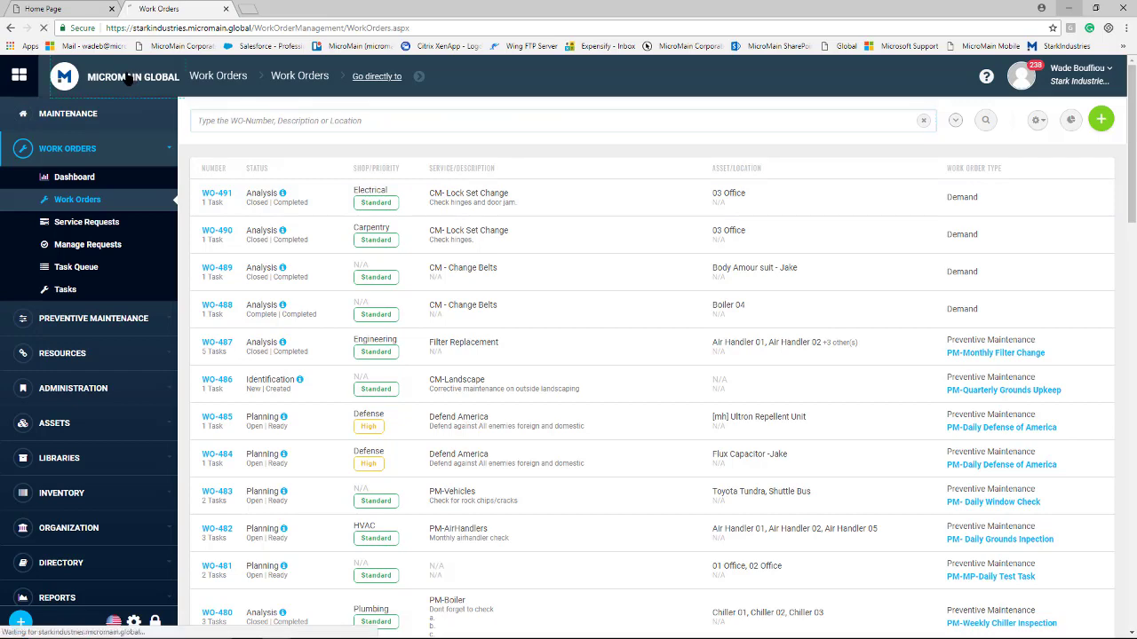
click(129, 78)
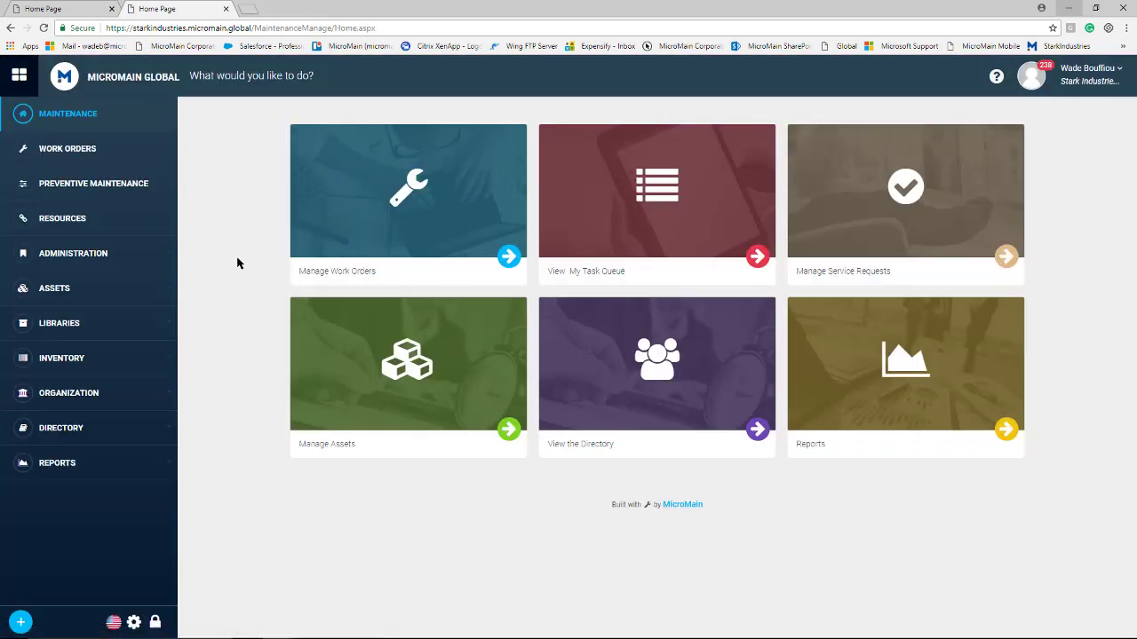